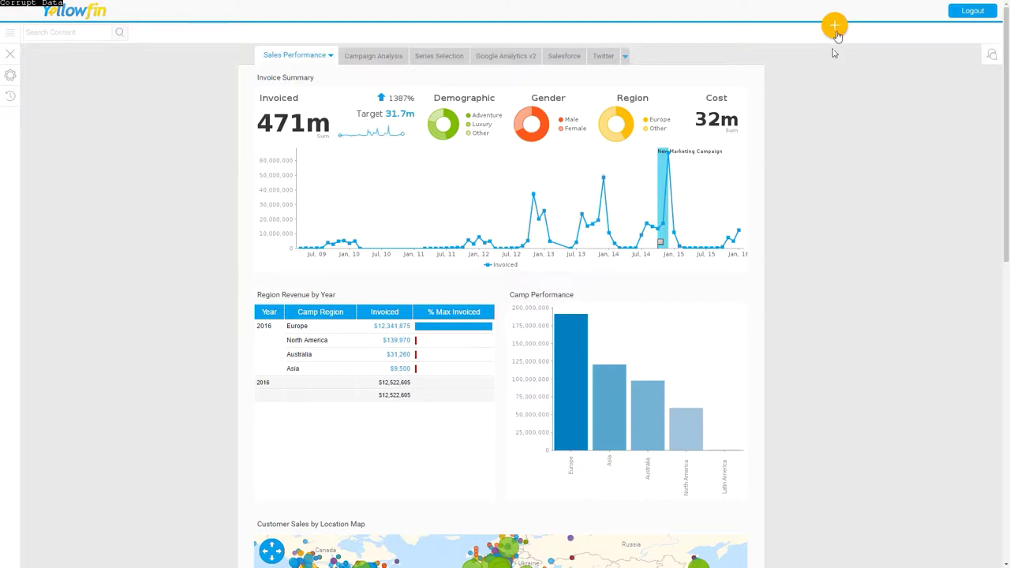
- Create a new report based on the Ski Team view
{"action": "left_click", "coordinate": [834, 32]}
{"action": "left_click", "coordinate": [824, 72]}
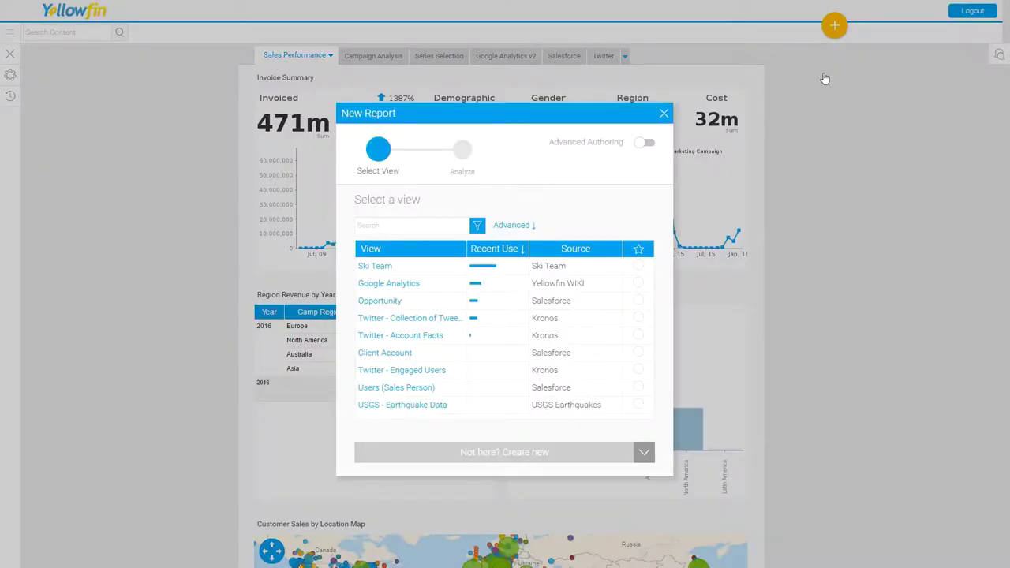
{"action": "mouse_move", "coordinate": [440, 278]}
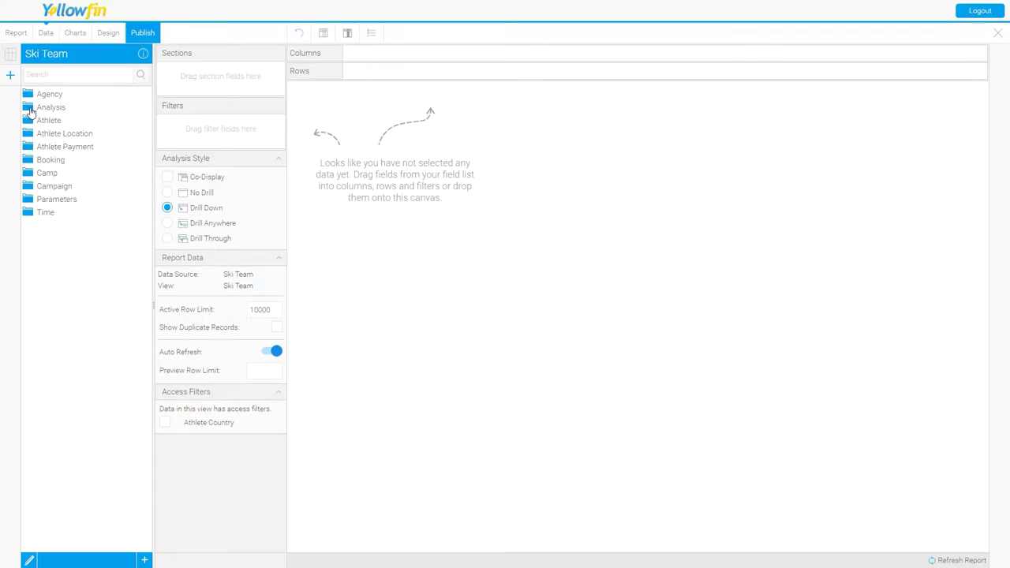
- Add Invoiced Amount, Demographic and Athlete Region as columns, then narrow the Sum Invoiced Amount column
{"action": "left_click", "coordinate": [30, 108]}
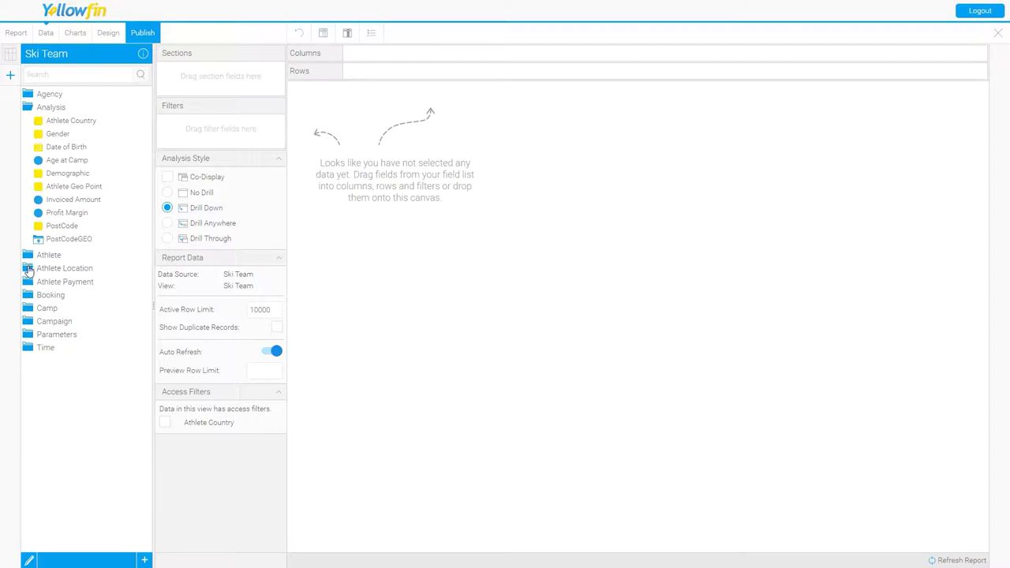
{"action": "left_click", "coordinate": [28, 269]}
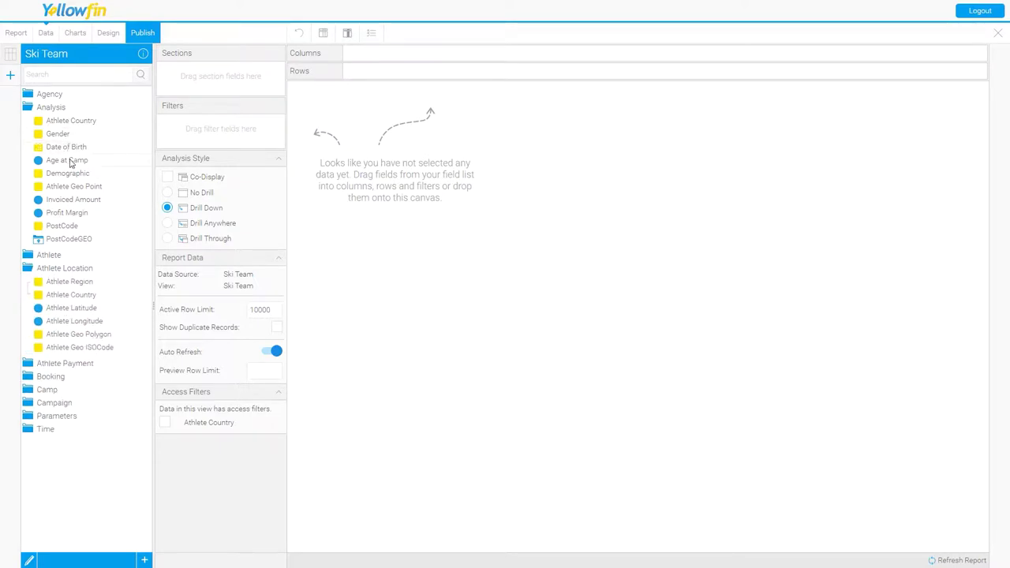
{"action": "mouse_move", "coordinate": [70, 163]}
{"action": "left_click_drag", "start_coordinate": [81, 200], "coordinate": [491, 56]}
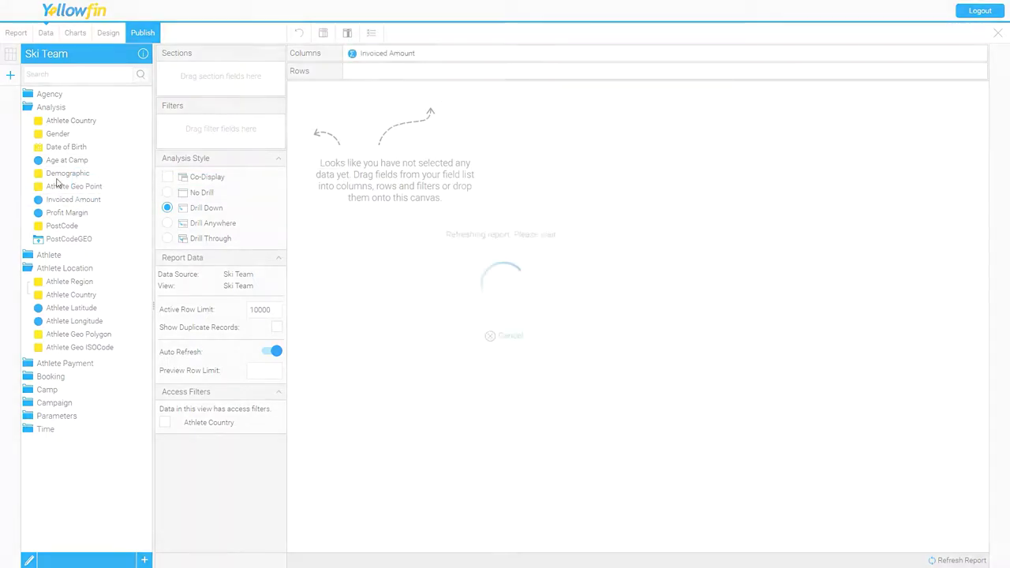
{"action": "left_click_drag", "start_coordinate": [64, 173], "coordinate": [355, 55]}
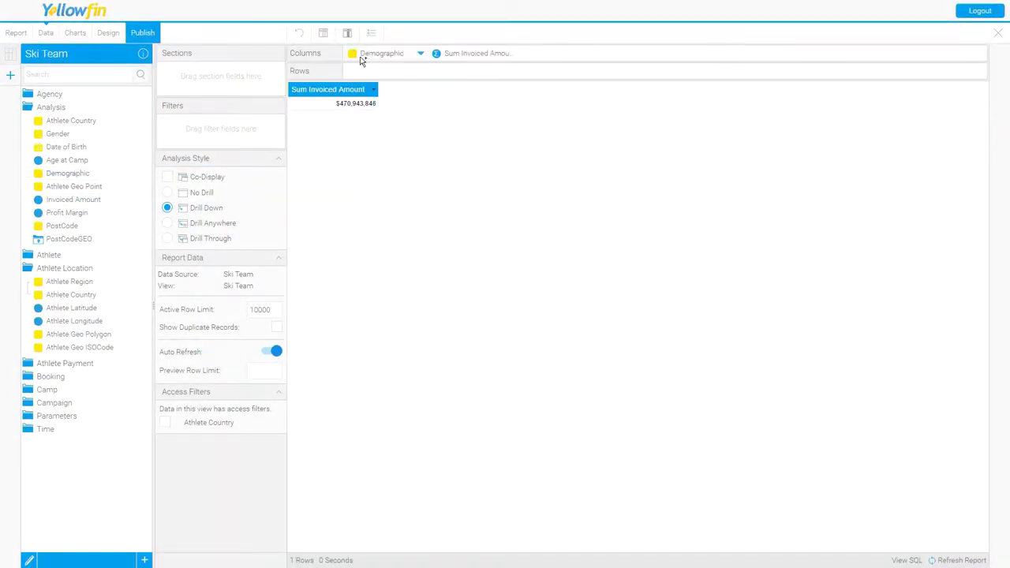
{"action": "left_click_drag", "start_coordinate": [64, 283], "coordinate": [347, 57]}
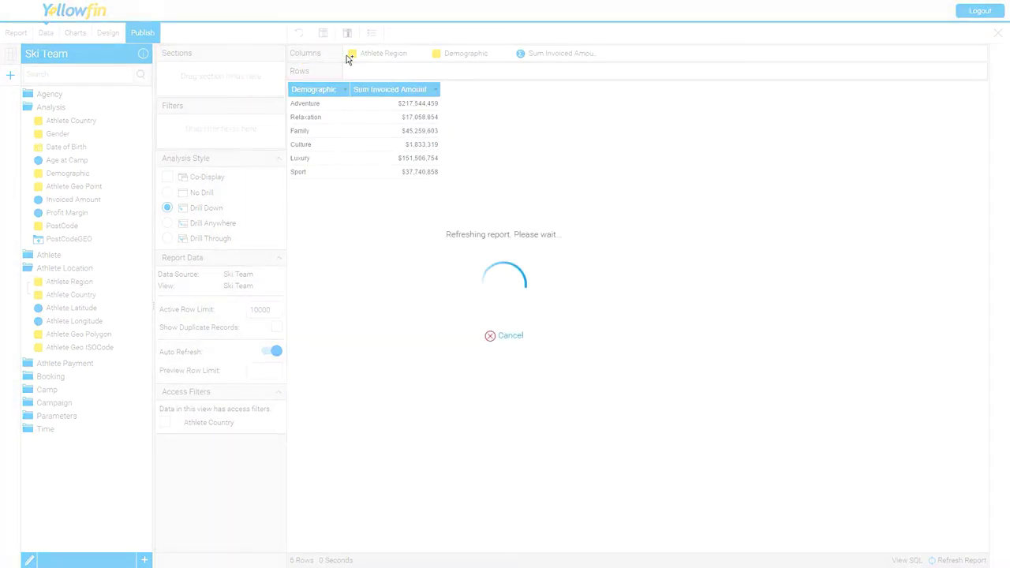
{"action": "left_click_drag", "start_coordinate": [505, 89], "coordinate": [475, 91]}
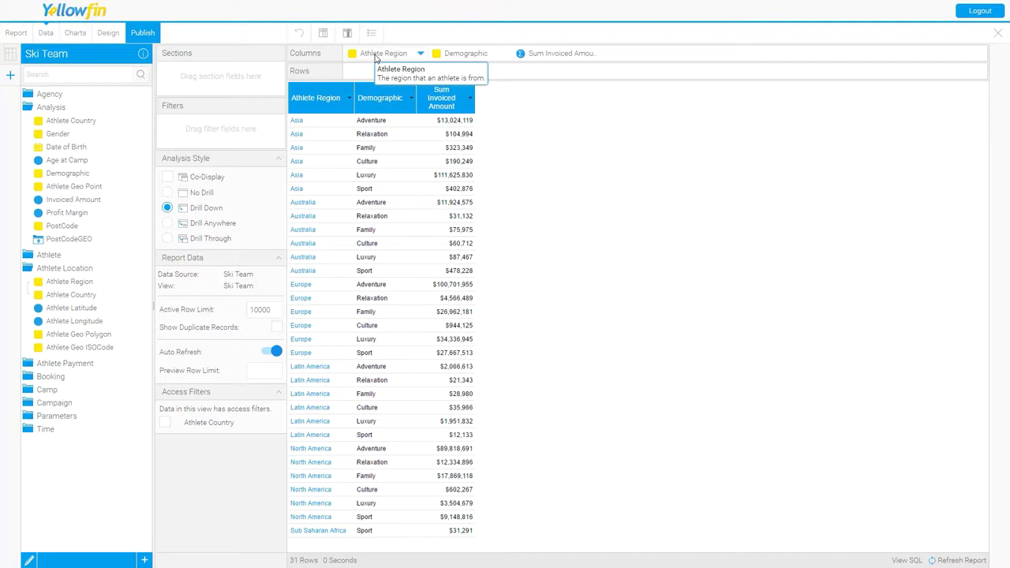
- Move Athlete Region from the Columns bar into Sections to group the table by region
{"action": "left_click_drag", "start_coordinate": [376, 58], "coordinate": [204, 75]}
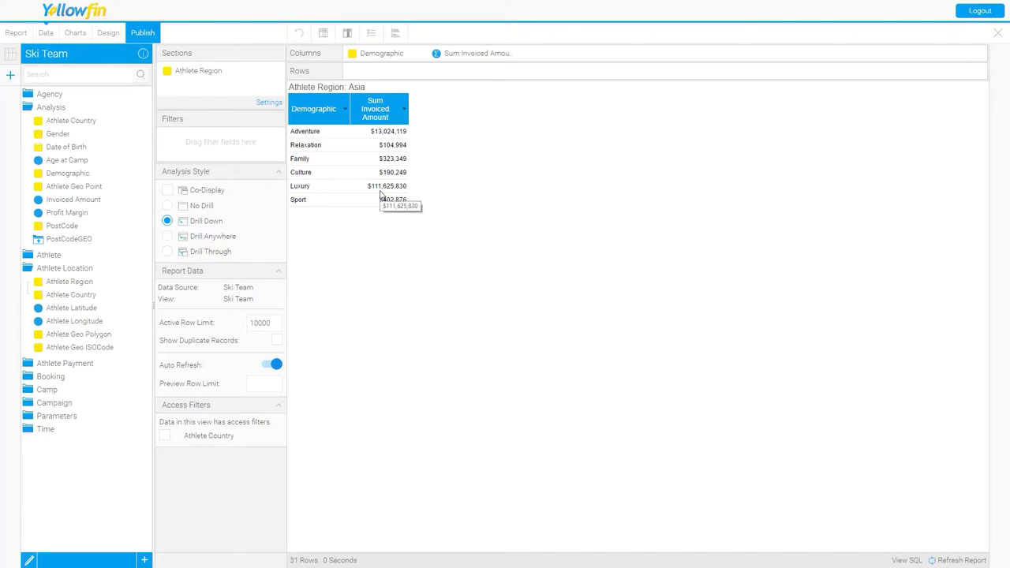
{"action": "left_click", "coordinate": [269, 105]}
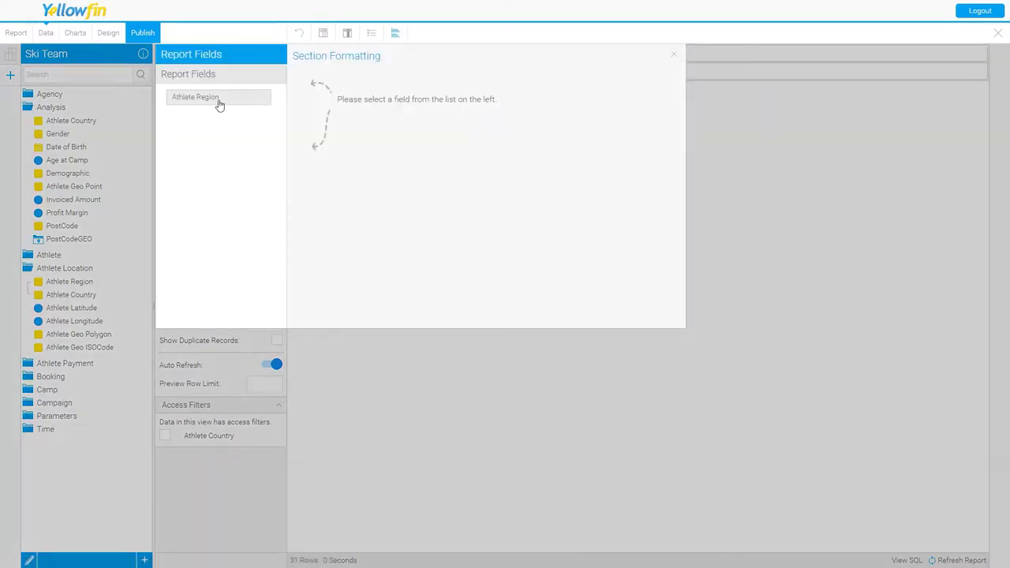
{"action": "left_click", "coordinate": [219, 104]}
{"action": "left_click", "coordinate": [661, 184]}
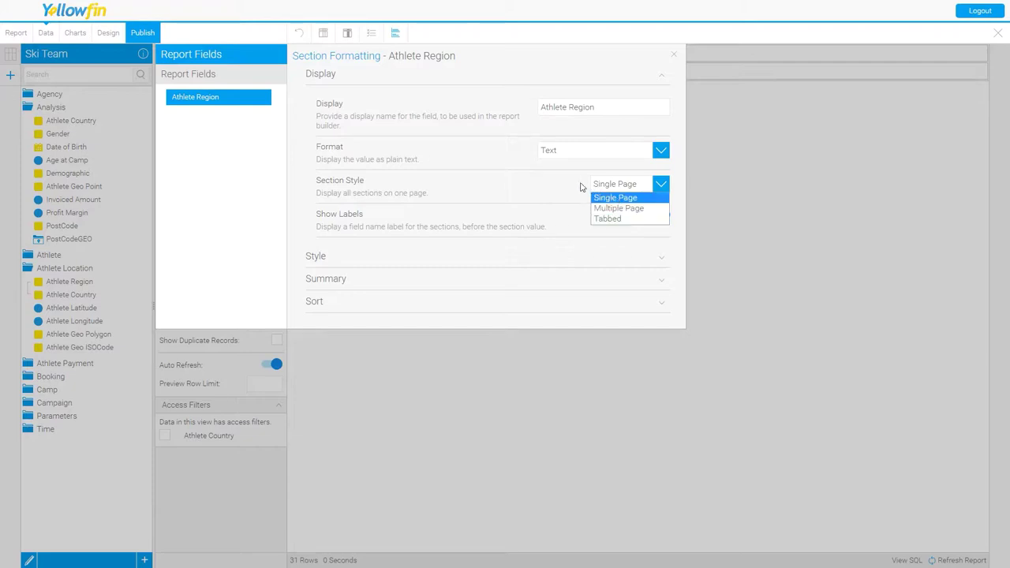
{"action": "left_click", "coordinate": [674, 58]}
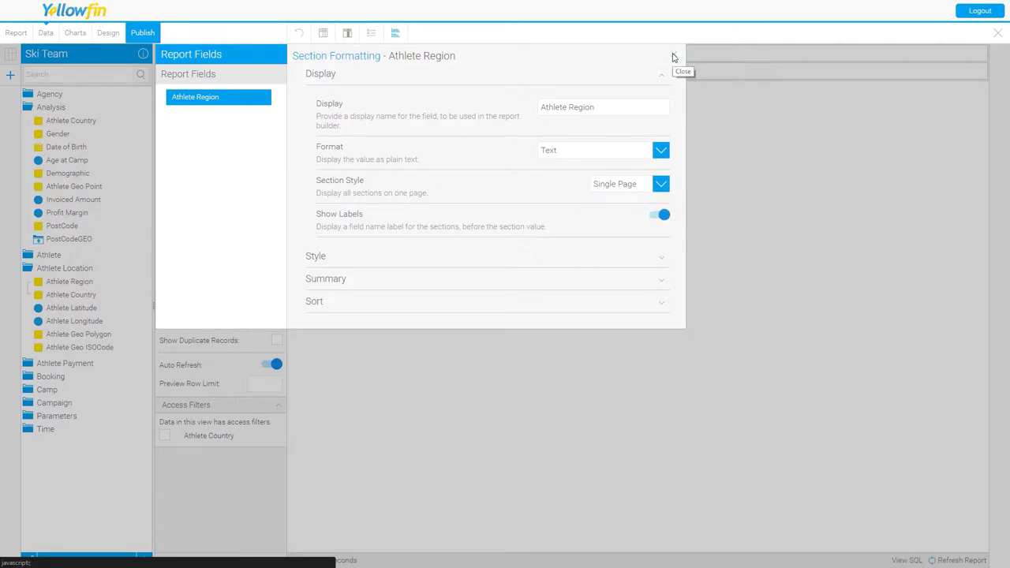
{"action": "left_click", "coordinate": [672, 56]}
{"action": "left_click", "coordinate": [75, 36]}
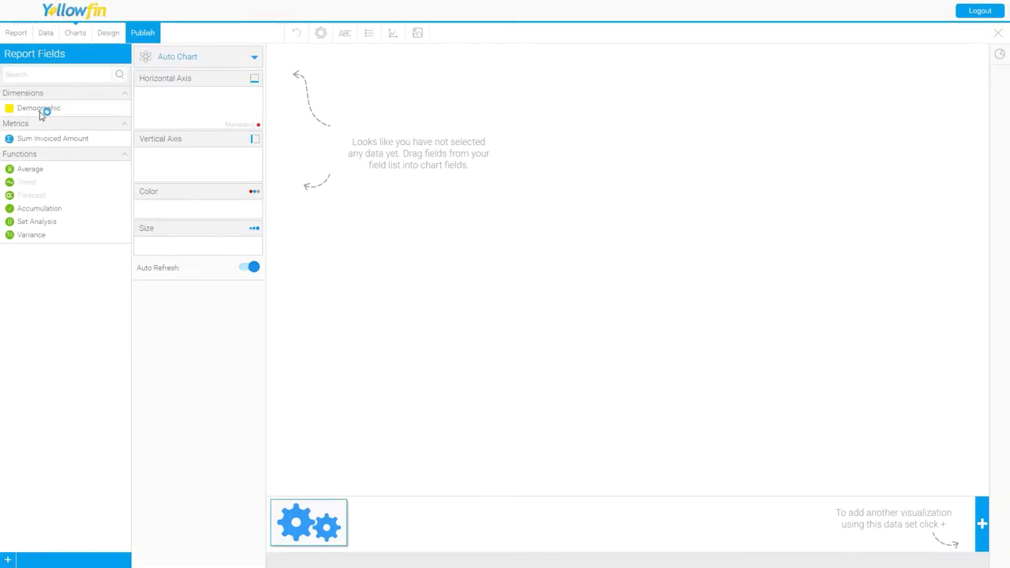
- Chart Sum Invoiced Amount against Demographic, sorted by Sum Invoiced Amount in descending order
{"action": "left_click_drag", "start_coordinate": [41, 111], "coordinate": [185, 101]}
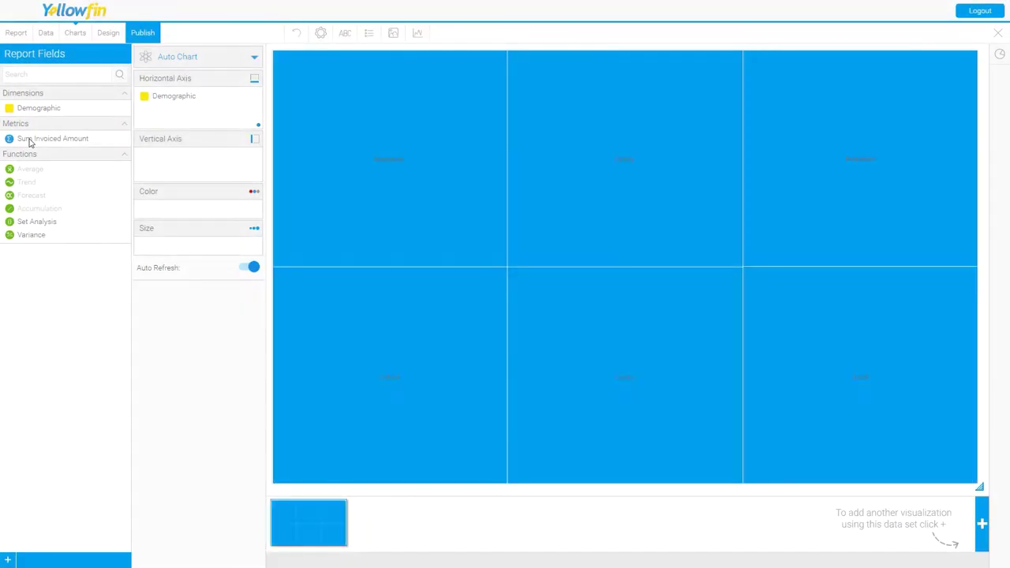
{"action": "left_click_drag", "start_coordinate": [36, 142], "coordinate": [184, 167]}
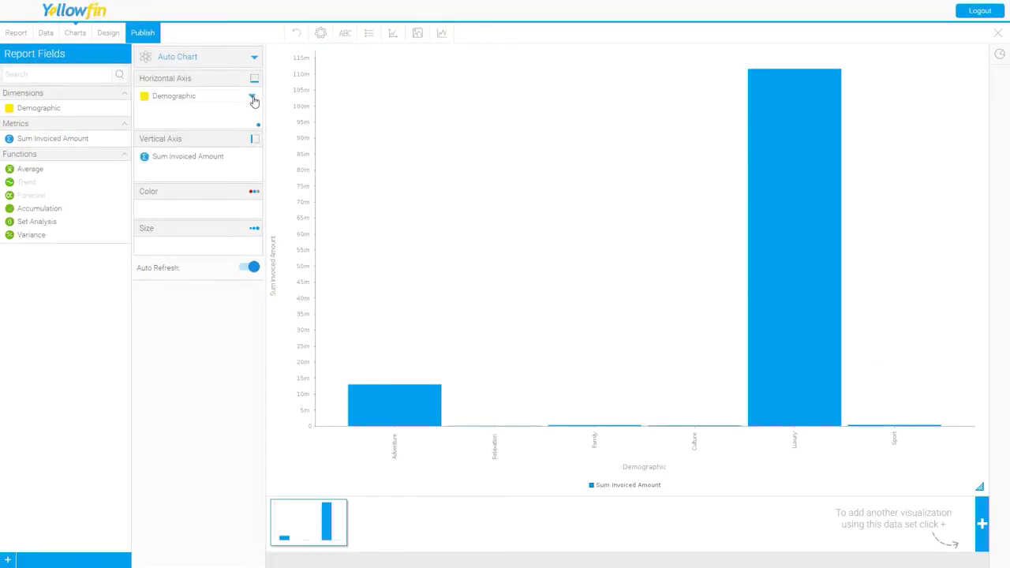
{"action": "left_click", "coordinate": [254, 97]}
{"action": "mouse_move", "coordinate": [267, 151]}
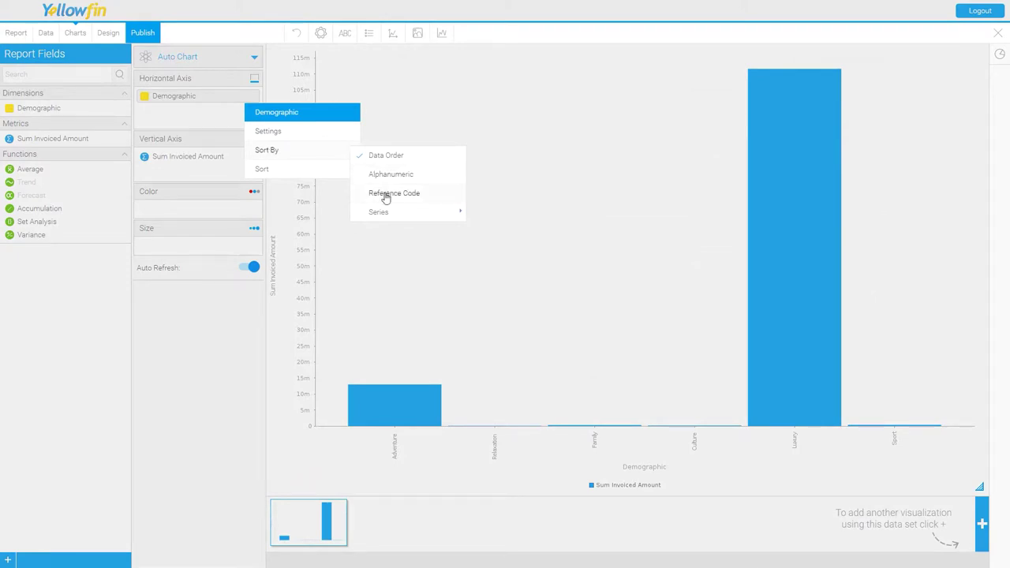
{"action": "mouse_move", "coordinate": [376, 217]}
{"action": "left_click", "coordinate": [494, 222]}
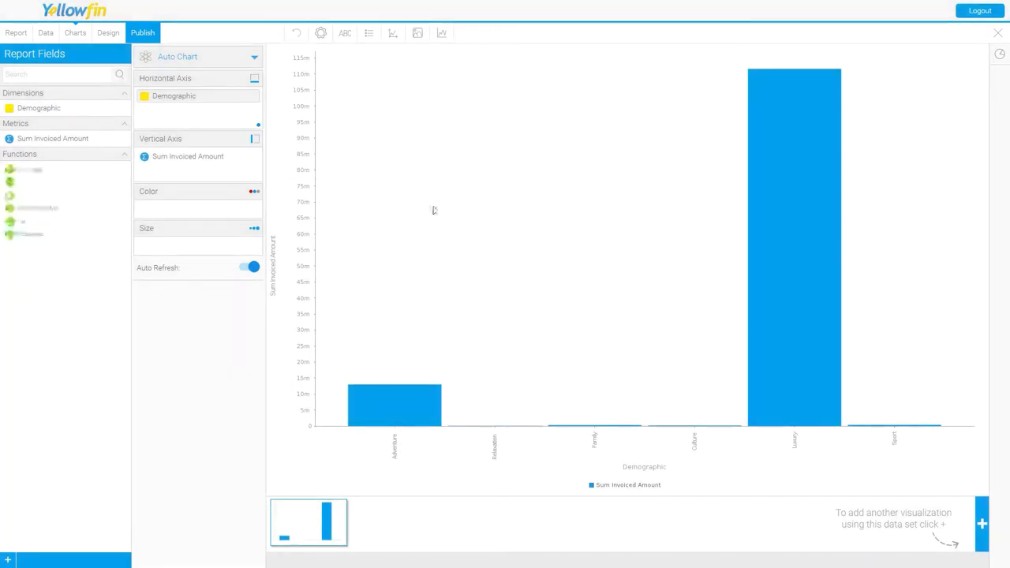
{"action": "left_click", "coordinate": [254, 96]}
{"action": "mouse_move", "coordinate": [275, 173]}
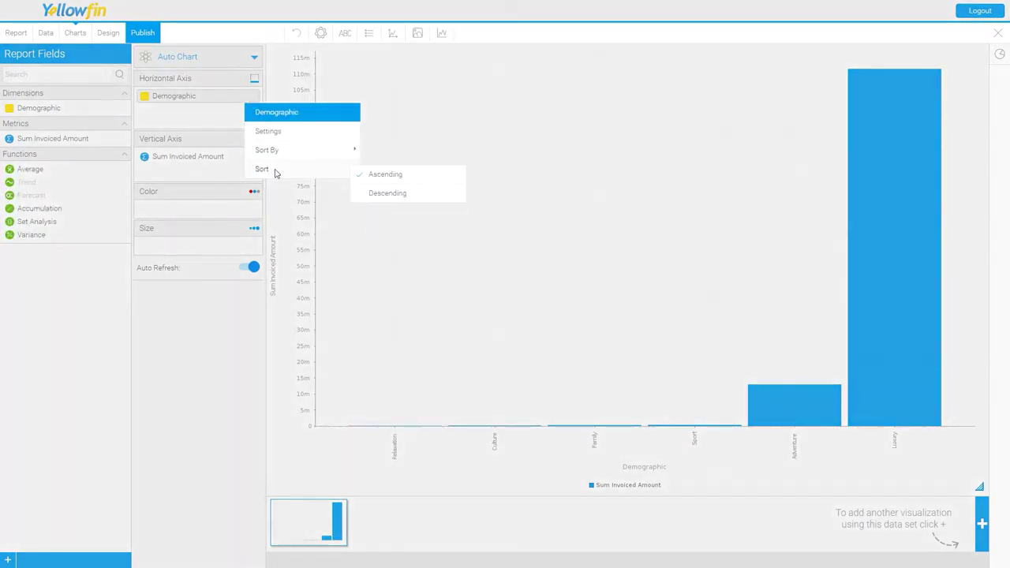
{"action": "left_click", "coordinate": [387, 193]}
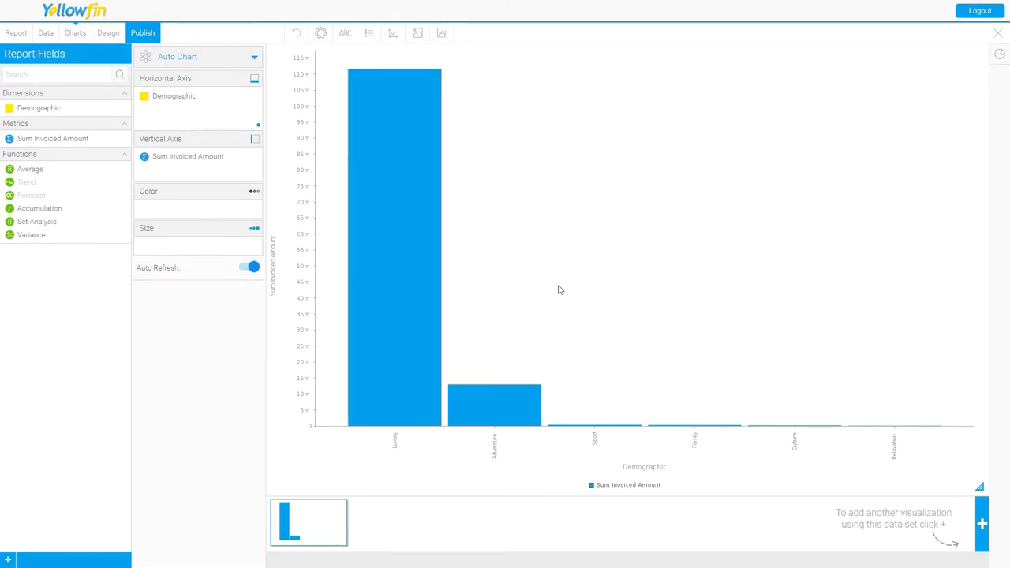
- In the report layout, shrink each region's chart and place it beside its Demographic table
{"action": "left_click", "coordinate": [108, 33]}
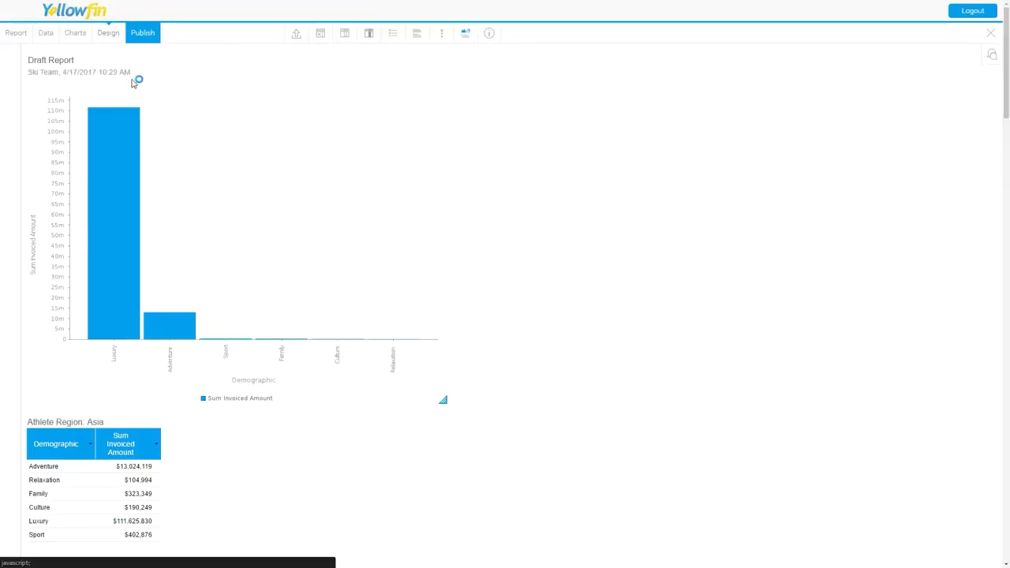
{"action": "left_click_drag", "start_coordinate": [442, 400], "coordinate": [317, 289]}
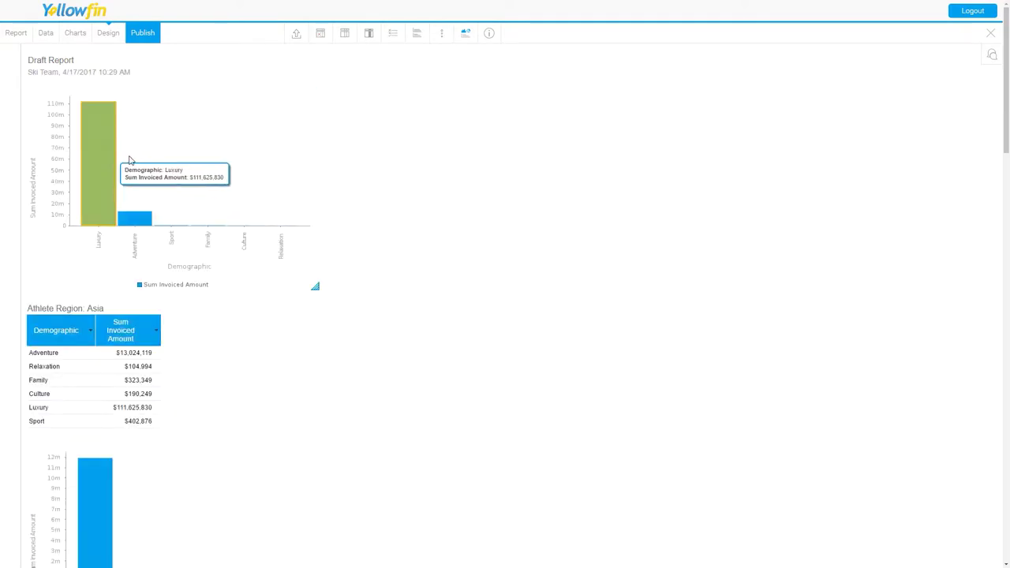
{"action": "left_click_drag", "start_coordinate": [153, 296], "coordinate": [215, 400]}
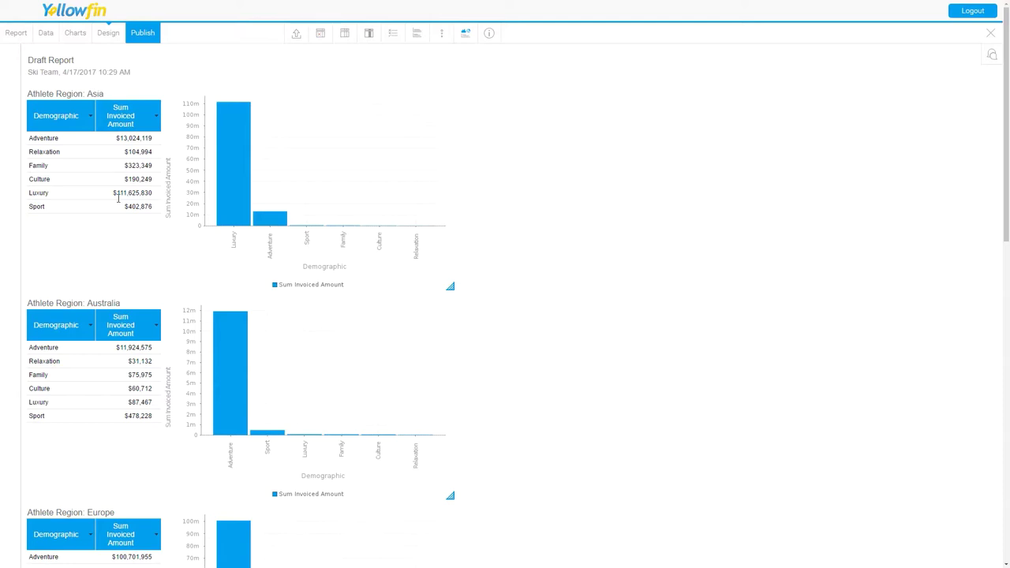
{"action": "scroll", "coordinate": [134, 305], "scroll_direction": "down", "scroll_amount": 3}
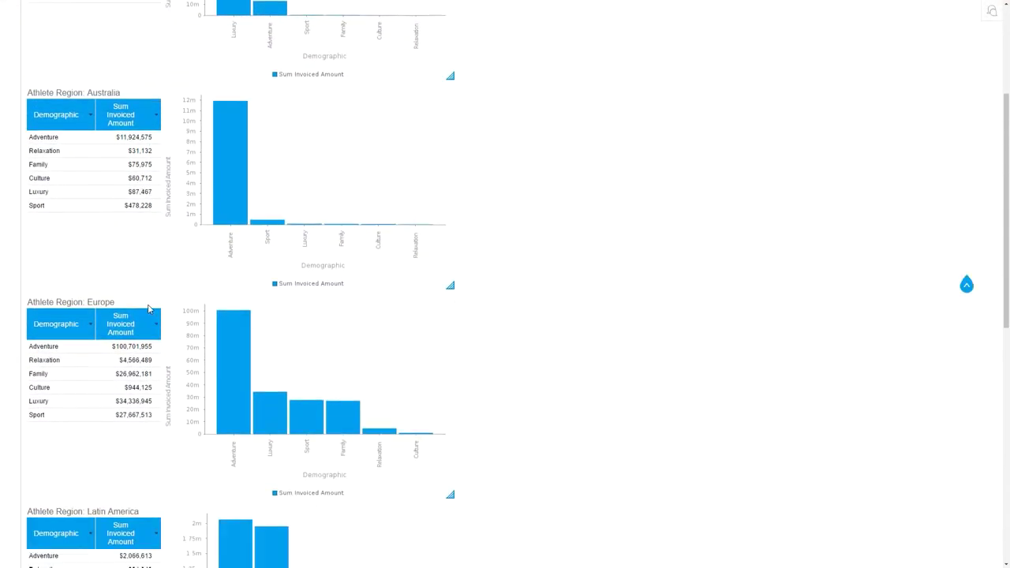
{"action": "scroll", "coordinate": [151, 309], "scroll_direction": "up", "scroll_amount": 3}
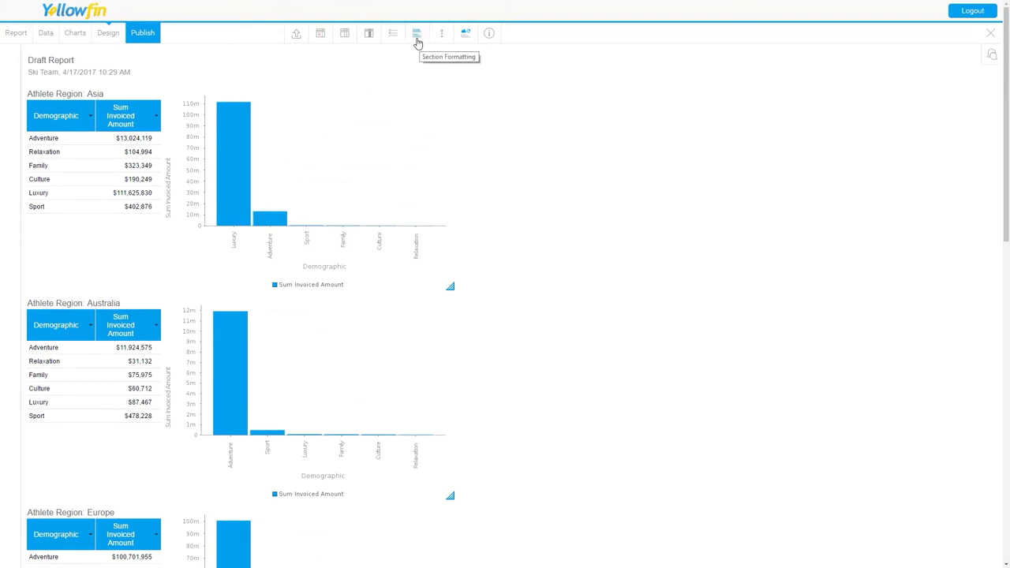
- Set the Athlete Region section style to Multiple Page in Section Formatting
{"action": "left_click", "coordinate": [417, 35]}
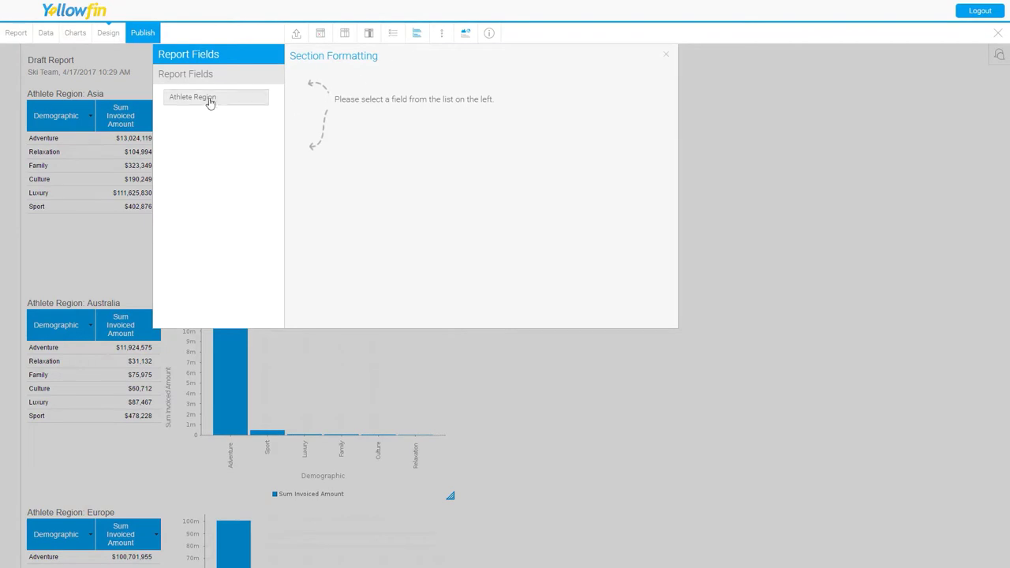
{"action": "left_click", "coordinate": [210, 102]}
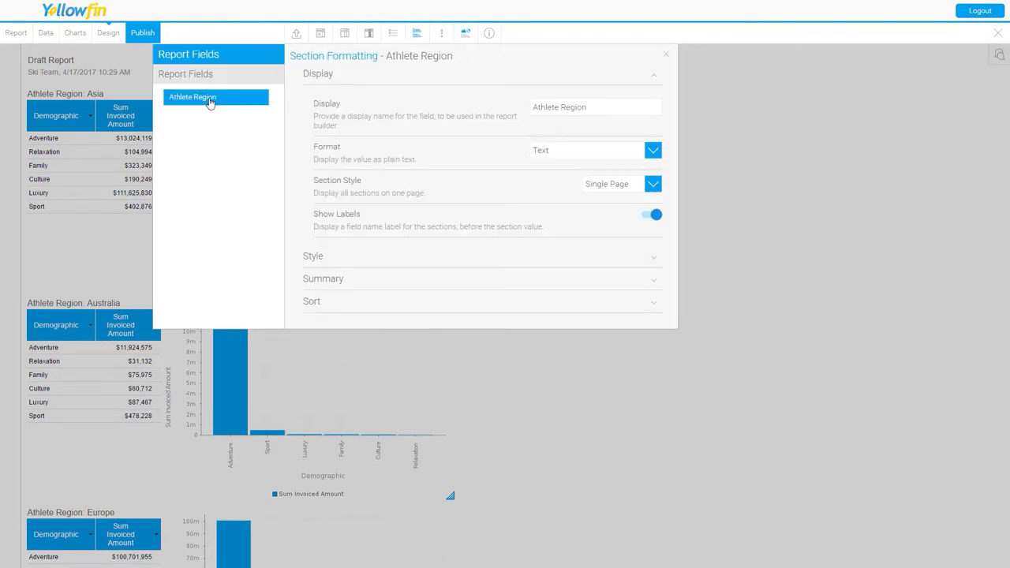
{"action": "left_click", "coordinate": [653, 188]}
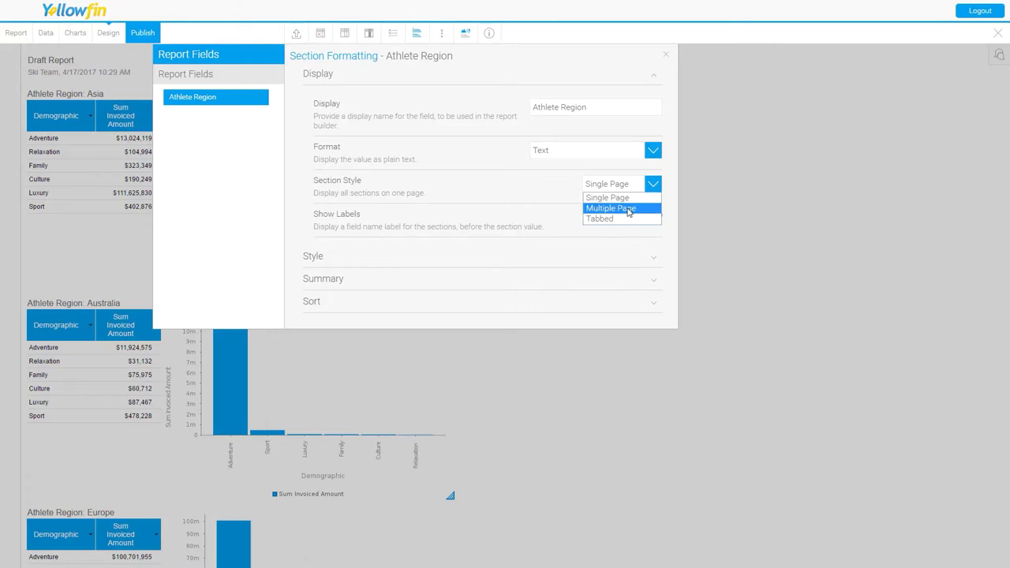
{"action": "left_click", "coordinate": [628, 209]}
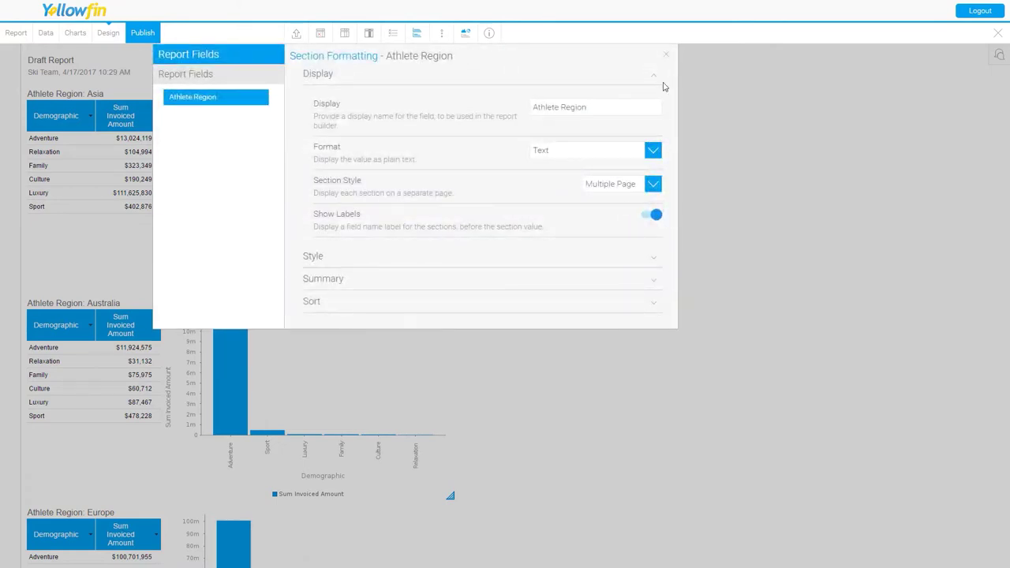
{"action": "left_click", "coordinate": [668, 60]}
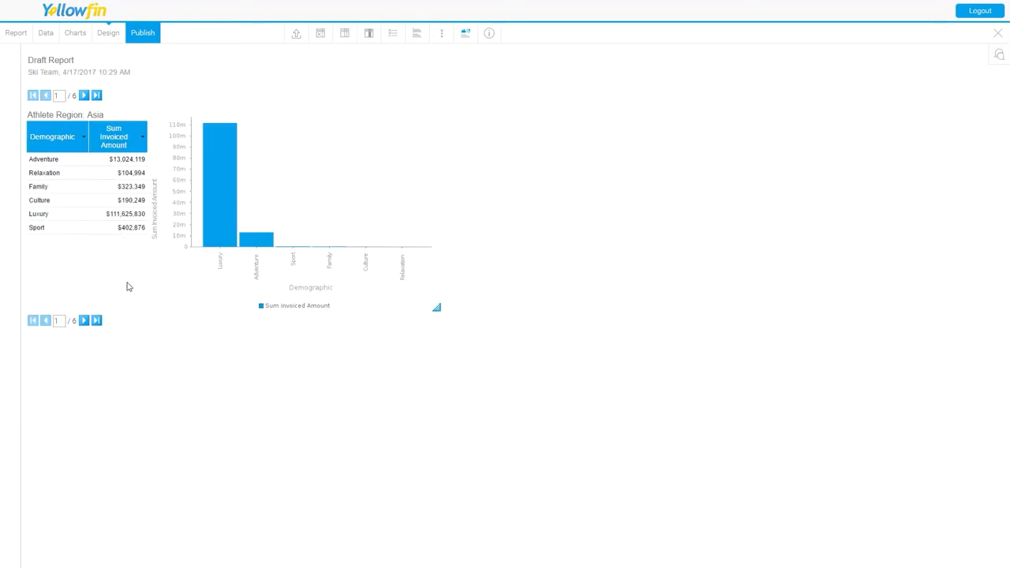
{"action": "left_click", "coordinate": [84, 95]}
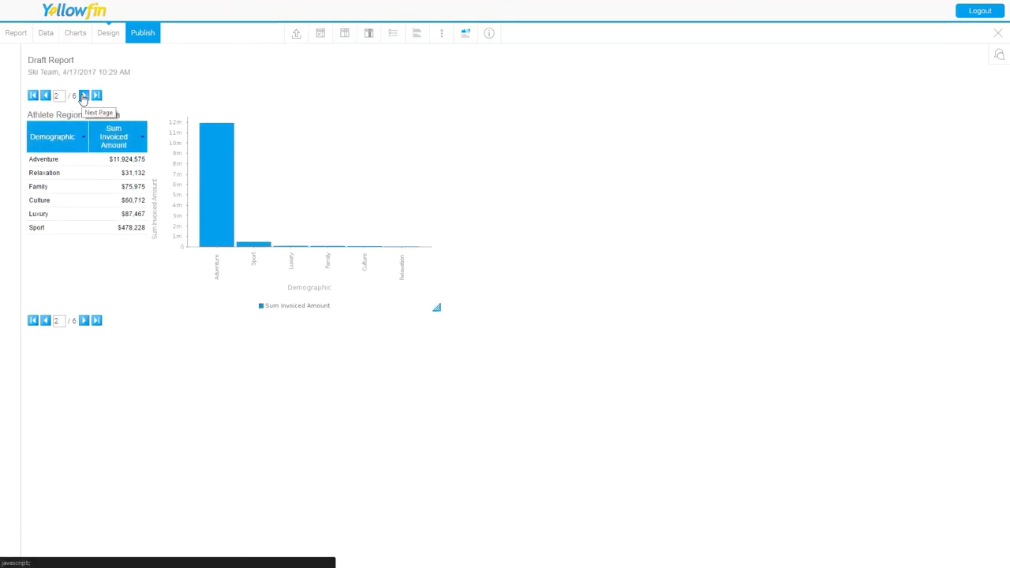
{"action": "left_click", "coordinate": [84, 95]}
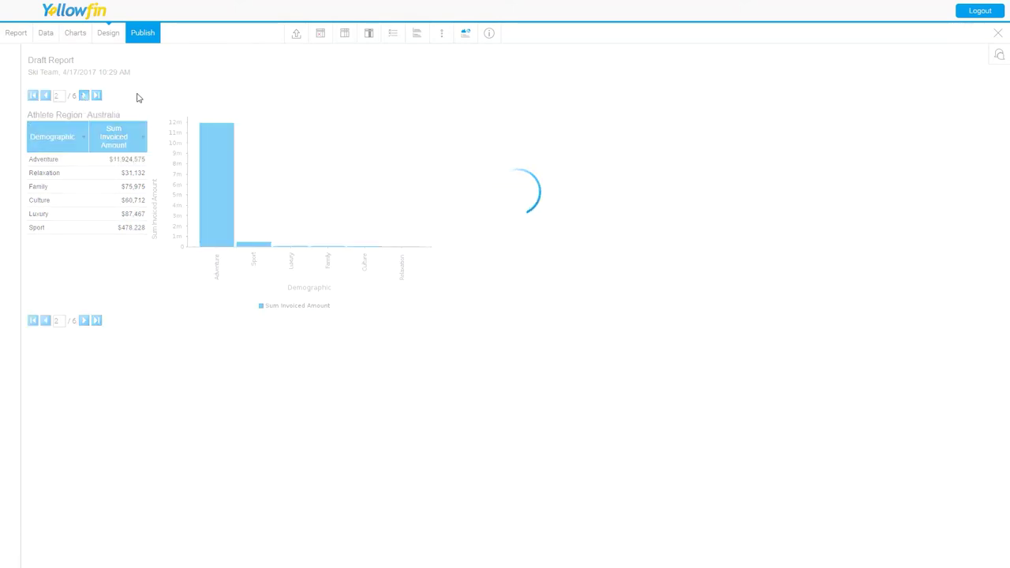
{"action": "left_click", "coordinate": [83, 96]}
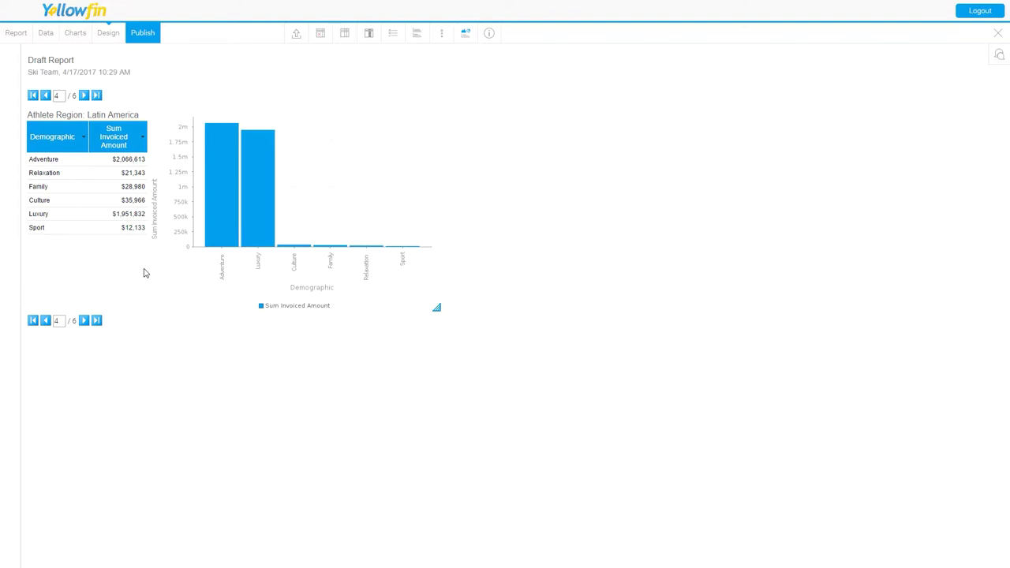
{"action": "left_click", "coordinate": [32, 95]}
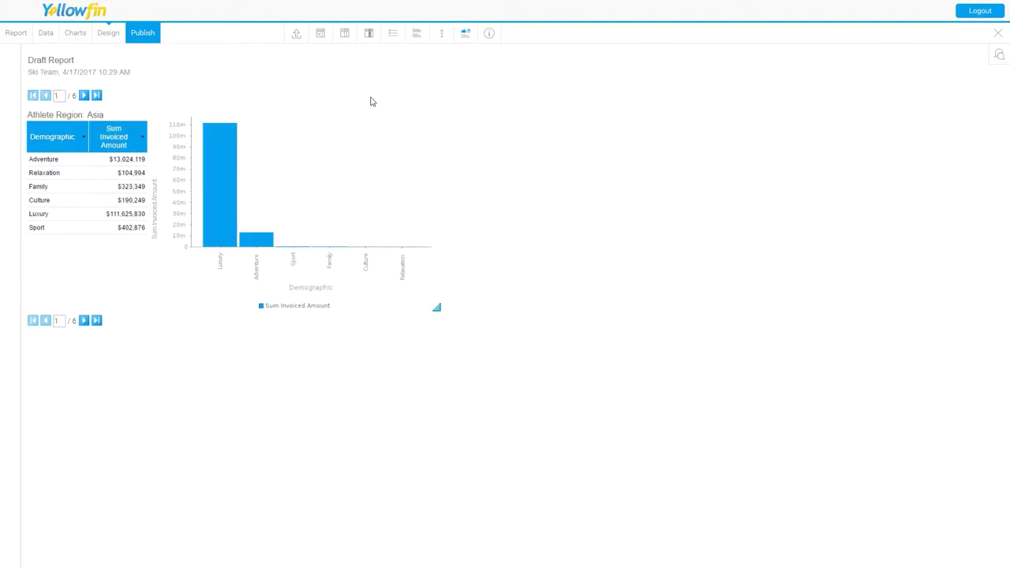
- Change the Athlete Region section style to Tabbed in Section Formatting
{"action": "left_click", "coordinate": [418, 33]}
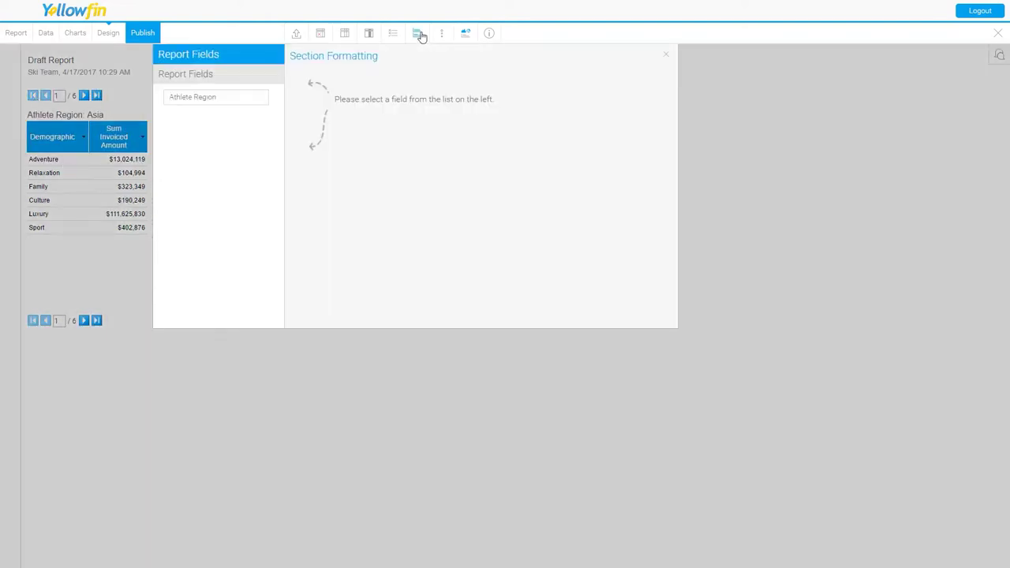
{"action": "left_click", "coordinate": [198, 98]}
{"action": "left_click", "coordinate": [653, 184]}
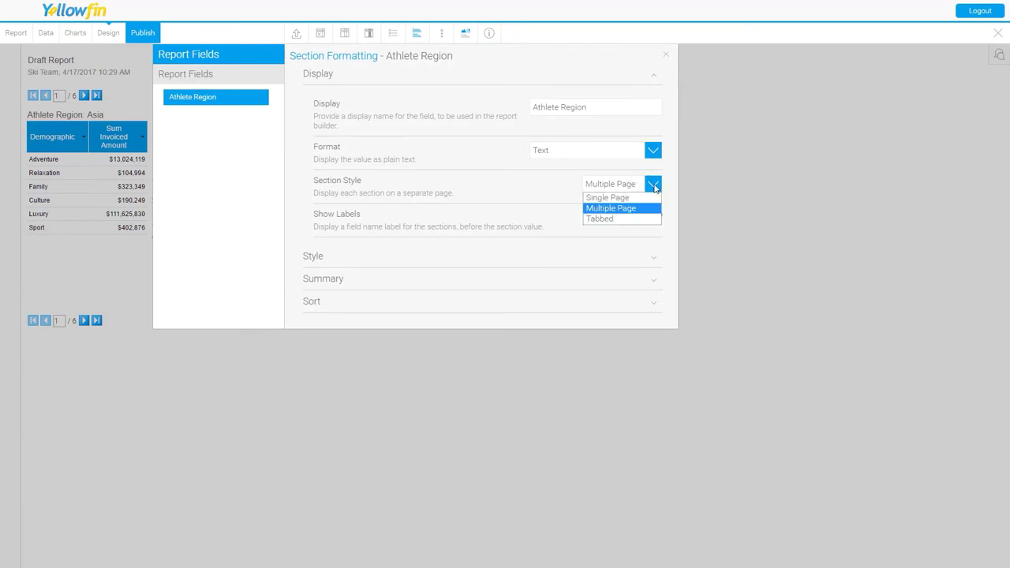
{"action": "left_click", "coordinate": [608, 219]}
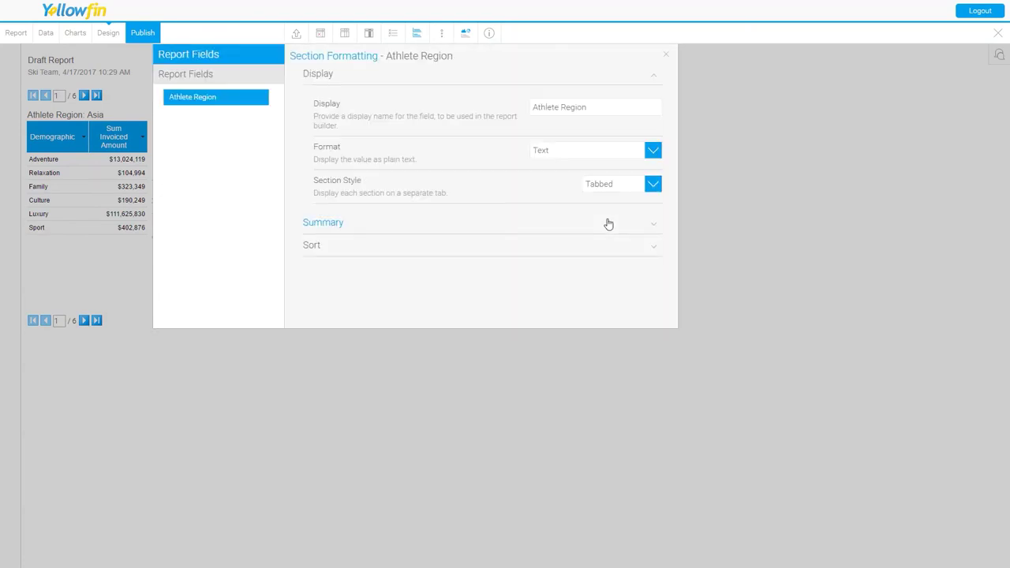
{"action": "left_click", "coordinate": [665, 55]}
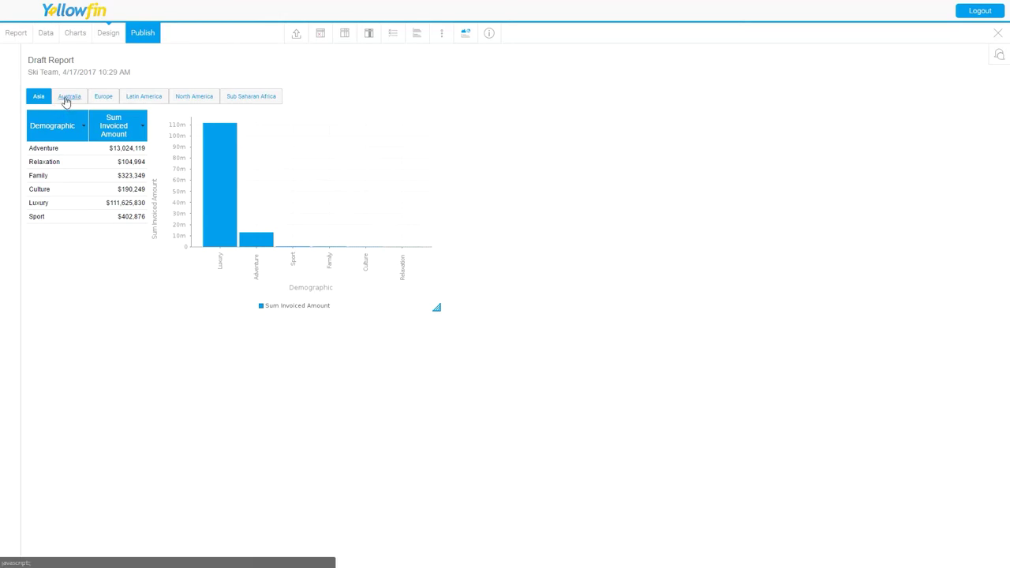
- View the Australia, Europe, Latin America and North America region tabs in turn
{"action": "left_click", "coordinate": [67, 100]}
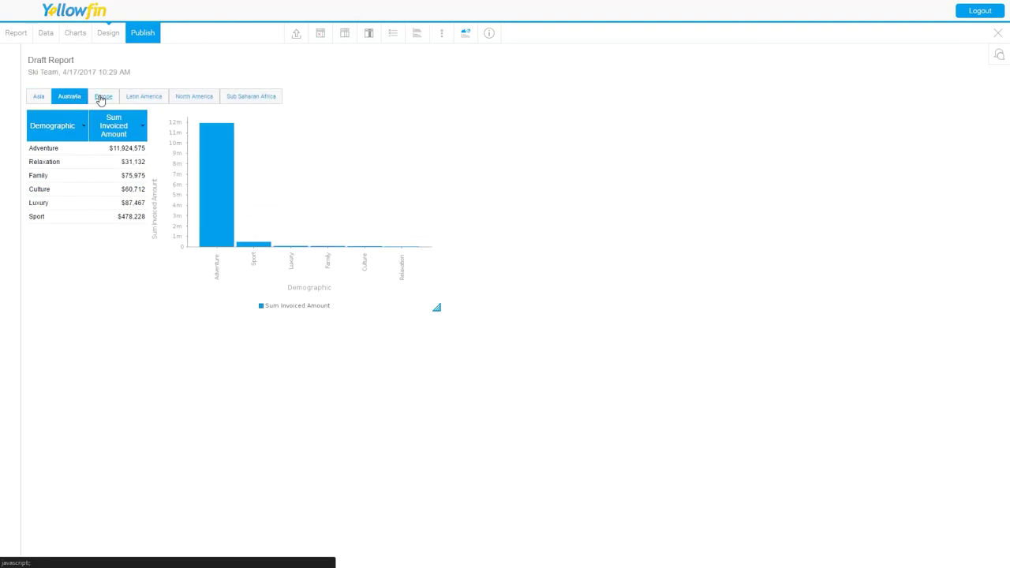
{"action": "left_click", "coordinate": [100, 99]}
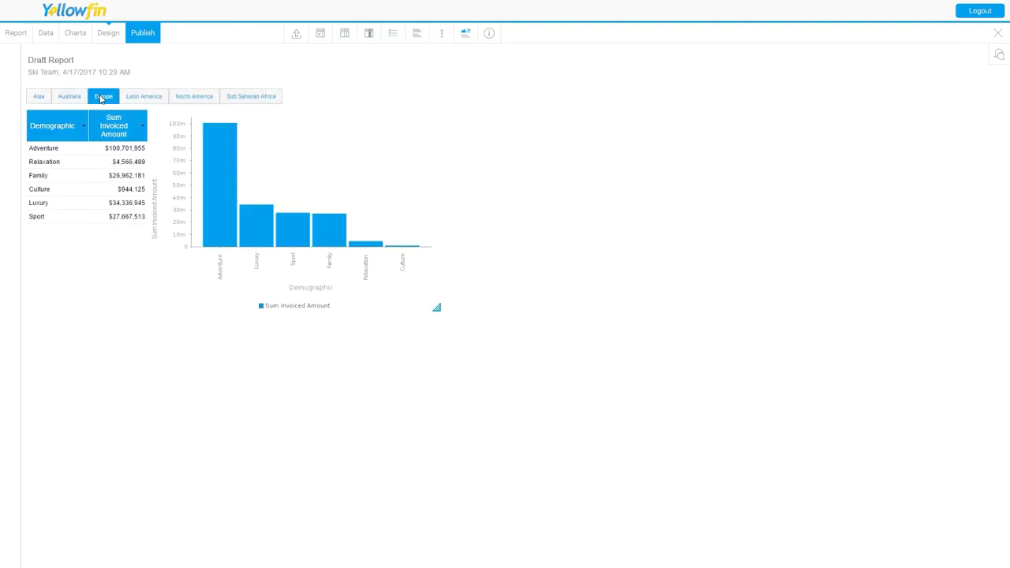
{"action": "left_click", "coordinate": [135, 98]}
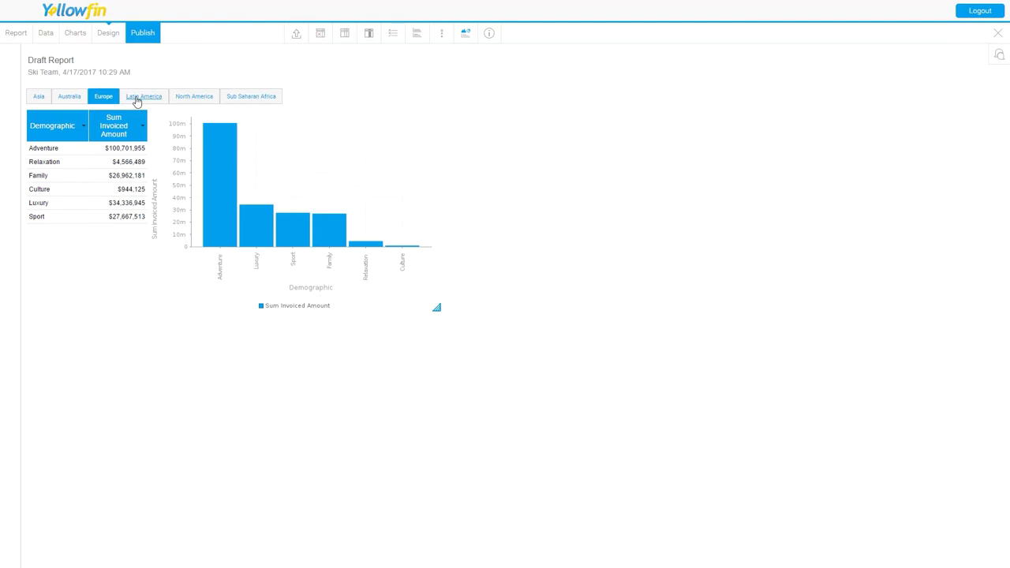
{"action": "left_click", "coordinate": [197, 100]}
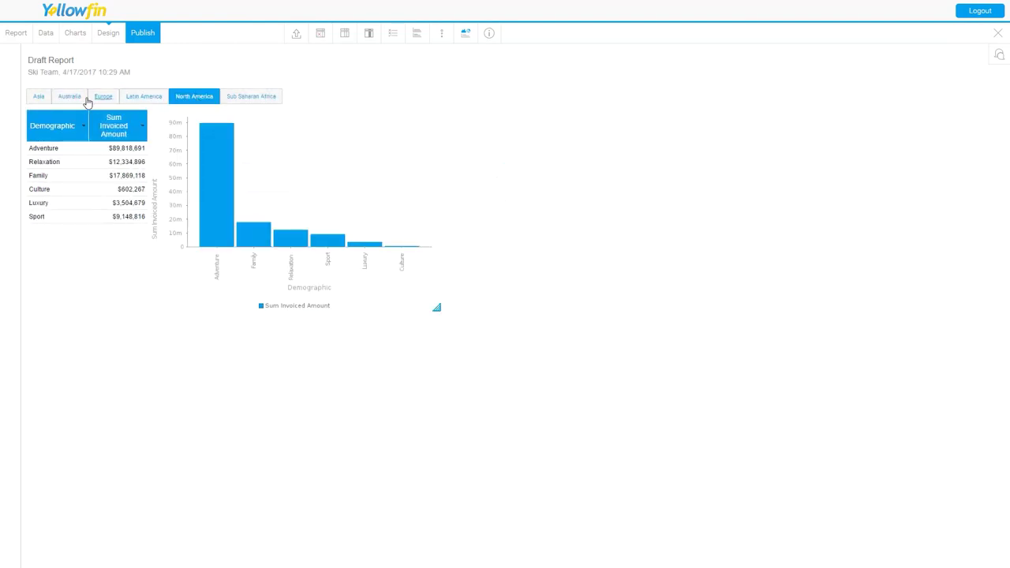